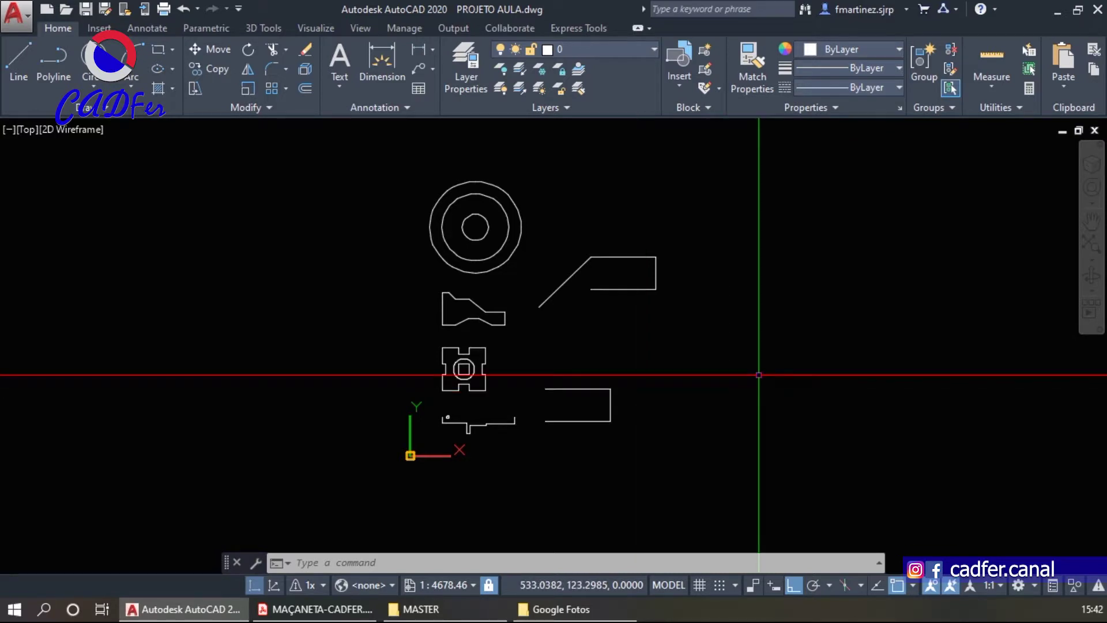
- Enter the object snap command alias OS at the command line
left_click(744, 389)
left_click(691, 381)
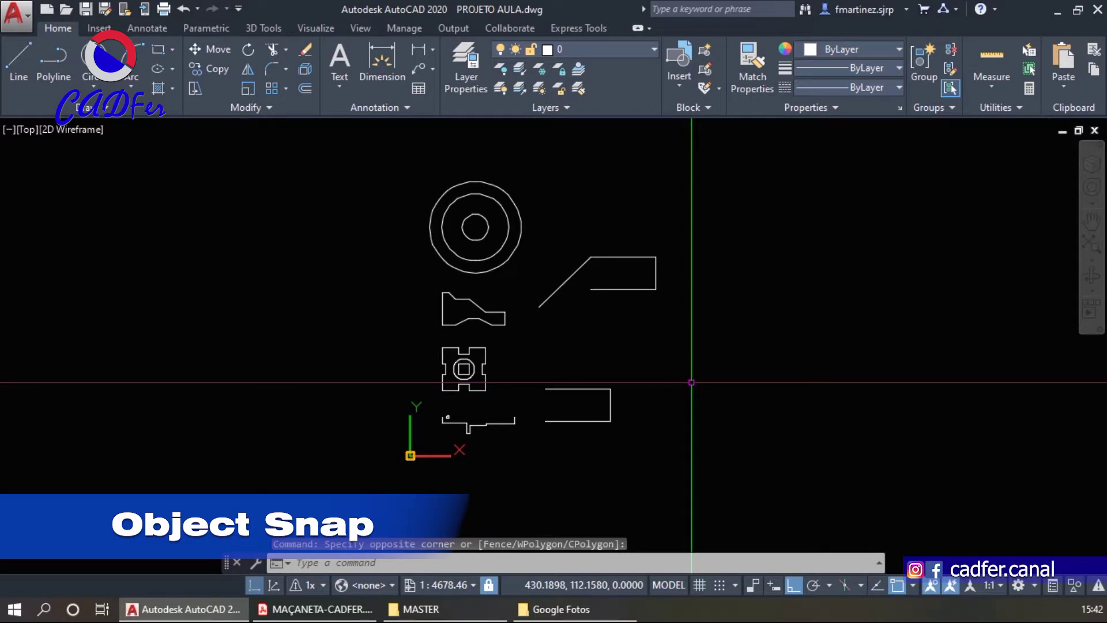
type("OS")
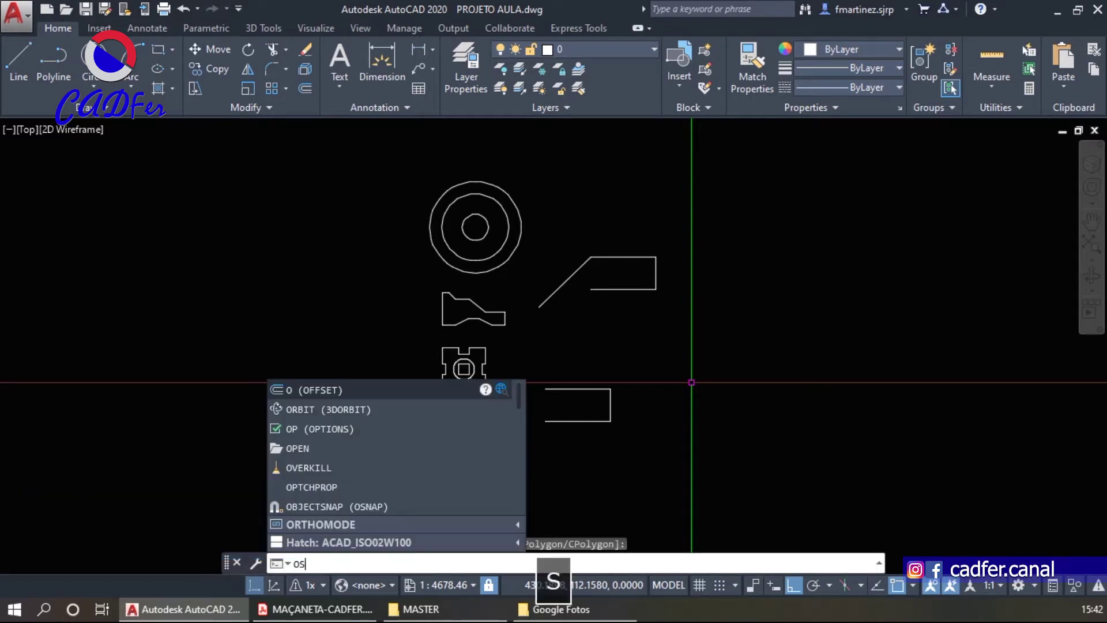
- Turn on Endpoint, Midpoint, Center, Intersection, Extension, Perpendicular and Apparent intersection object snaps
key("Return")
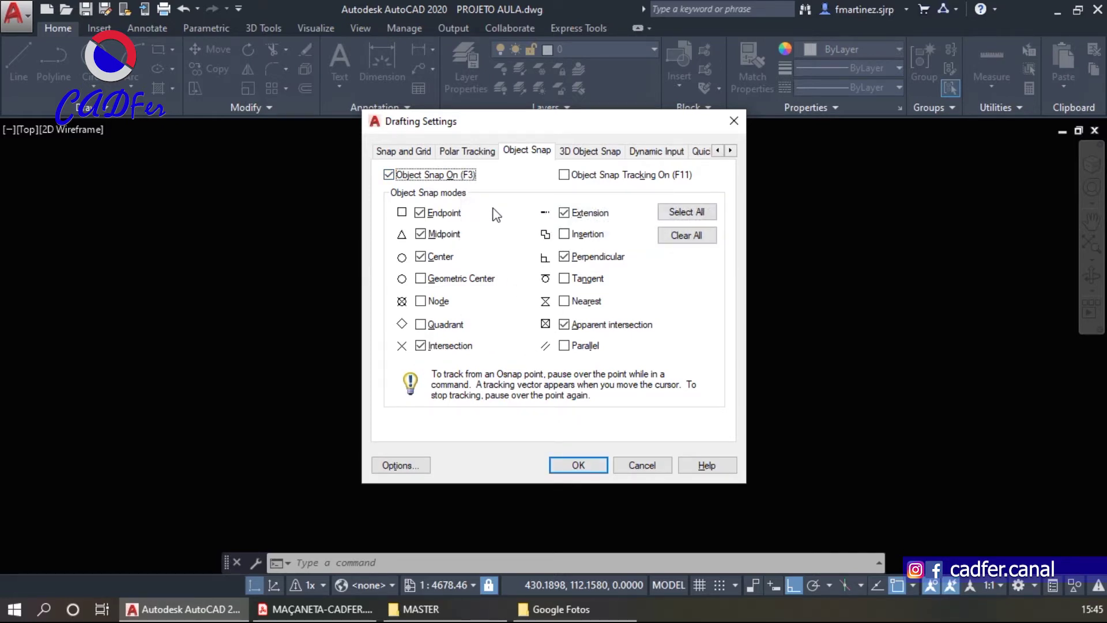
left_click(579, 466)
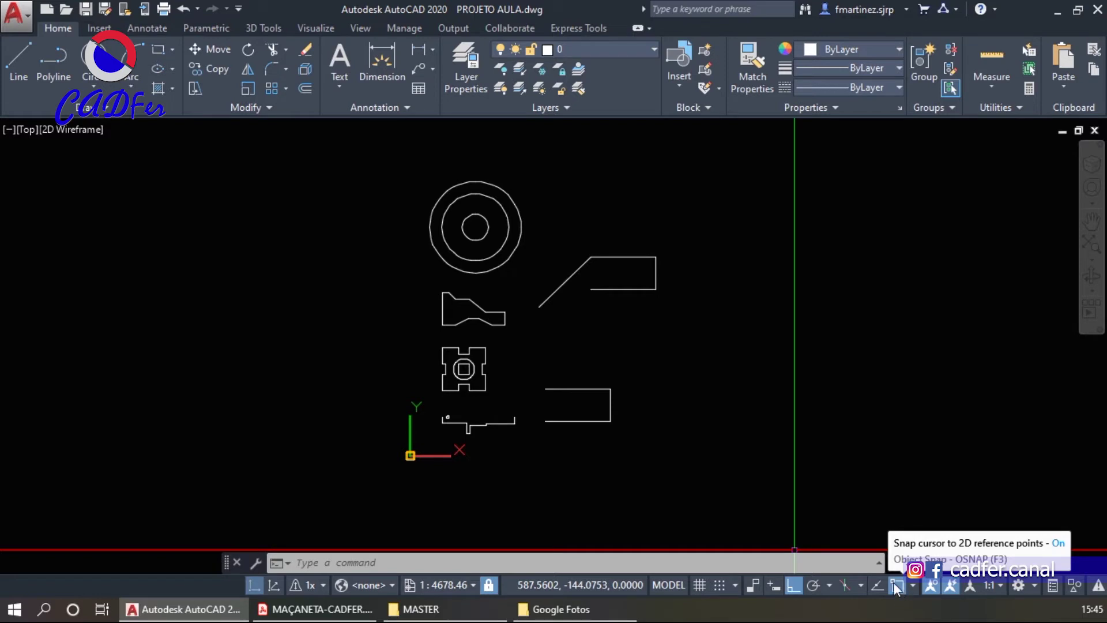
- Toggle OSNAP off and back on, then zoom in on the concentric circles
key("F3")
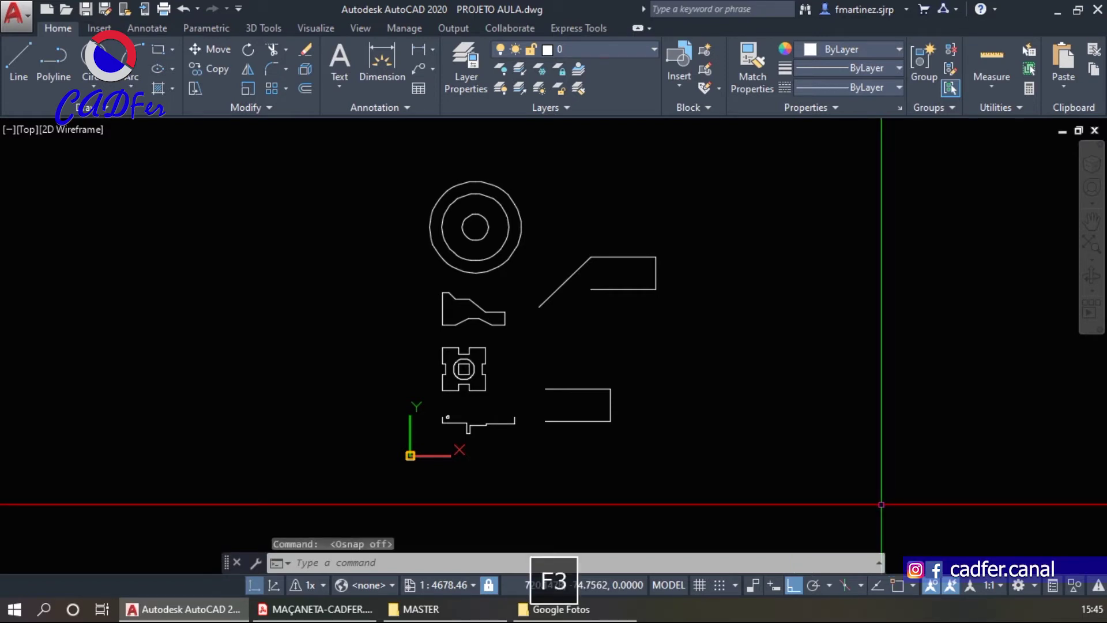
key("F3")
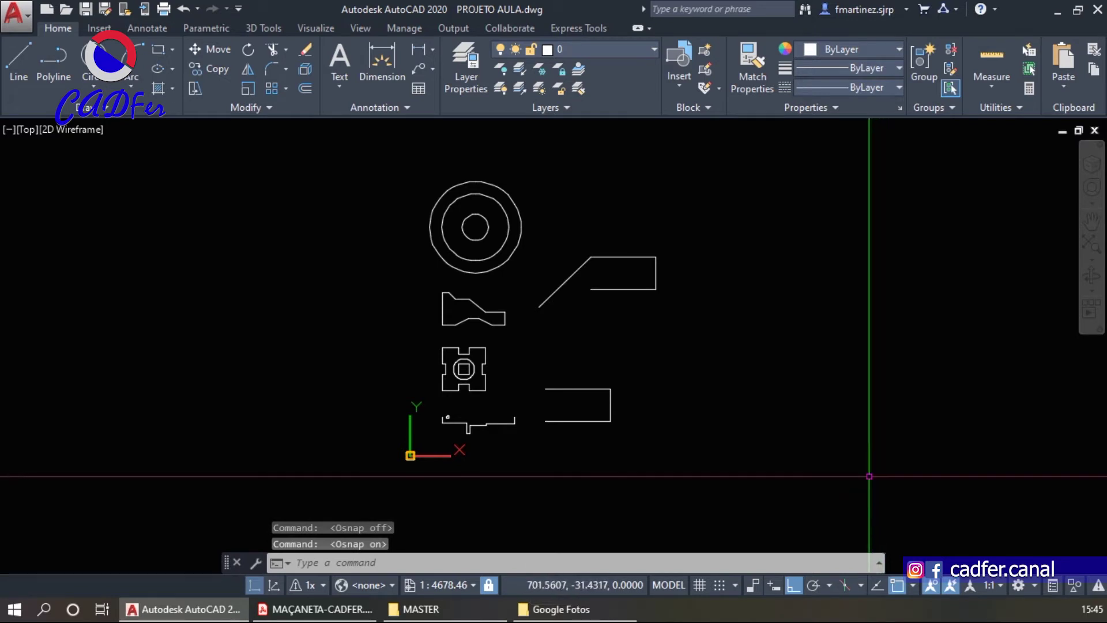
scroll(534, 259, "up", 2)
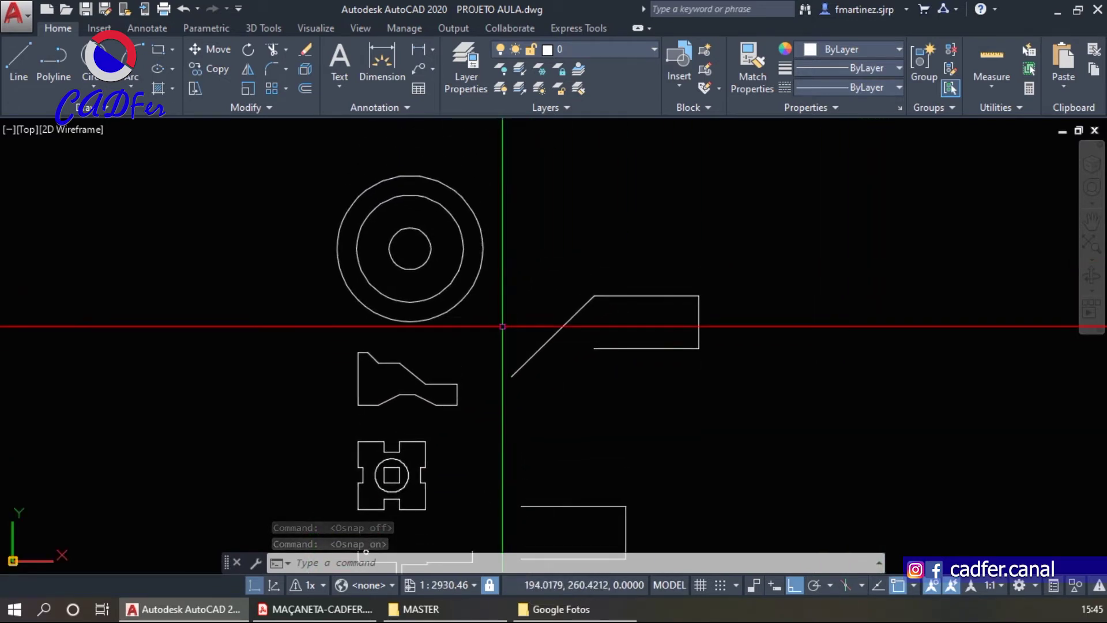
scroll(395, 230, "up", 1)
scroll(396, 297, "up", 1)
scroll(395, 316, "up", 2)
scroll(389, 370, "up", 1)
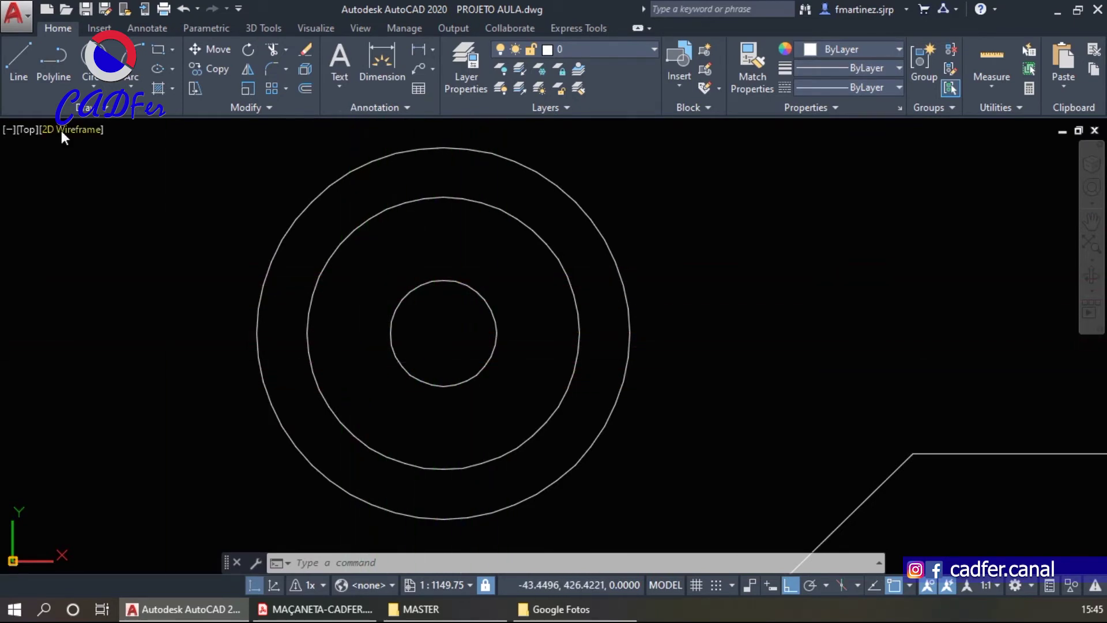
- With Ortho off, draw a line from the circles' center to the diagonal edge's midpoint
type("L")
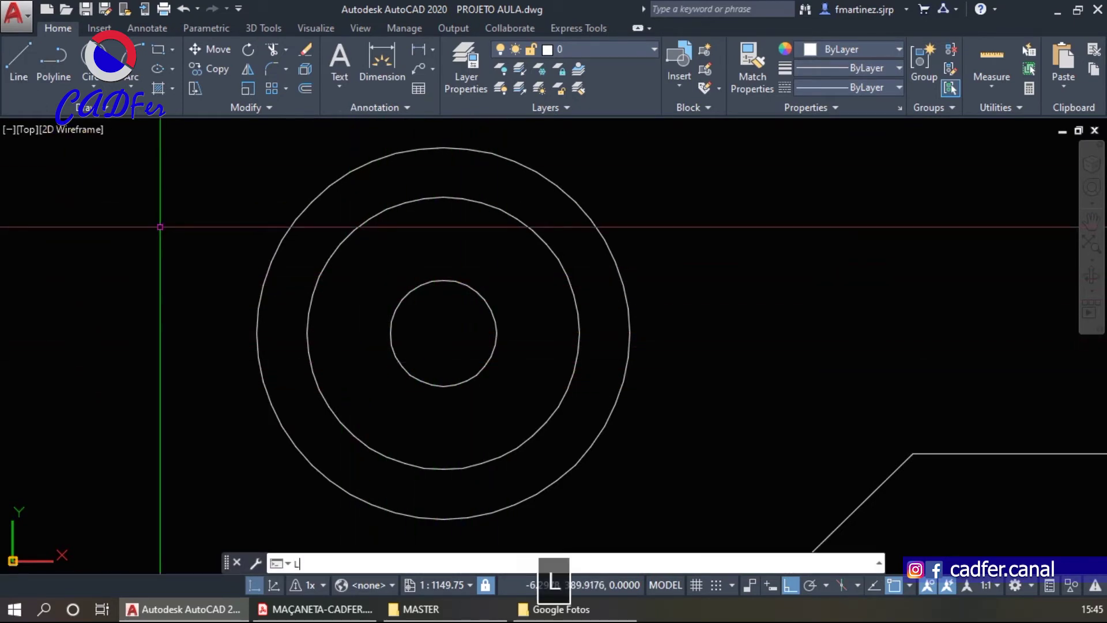
key("Return")
key("Caps_Lock")
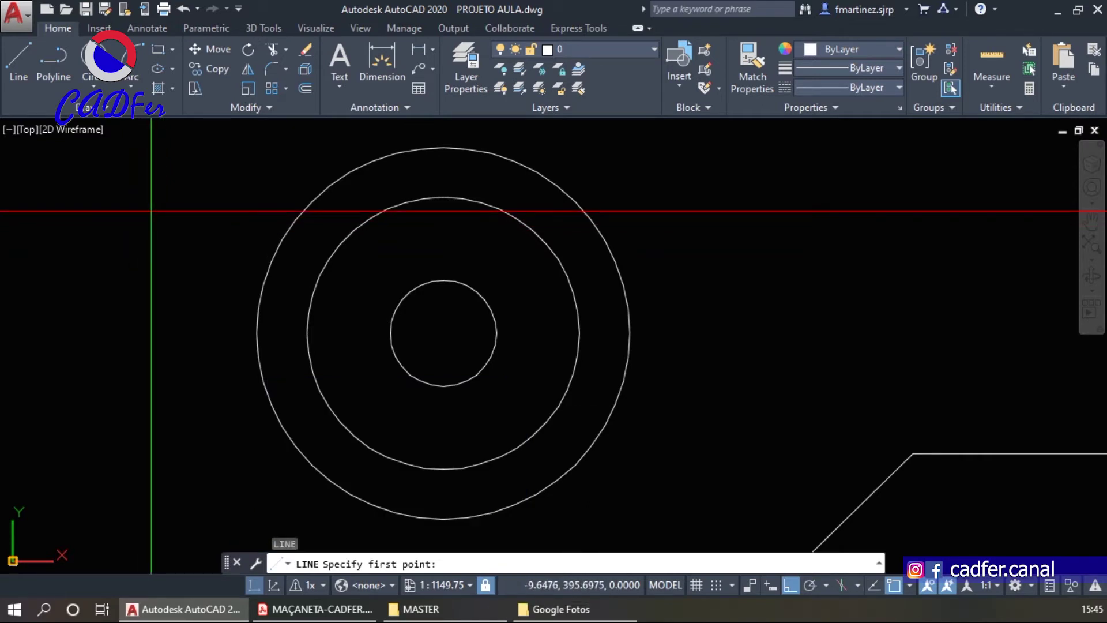
key("F8")
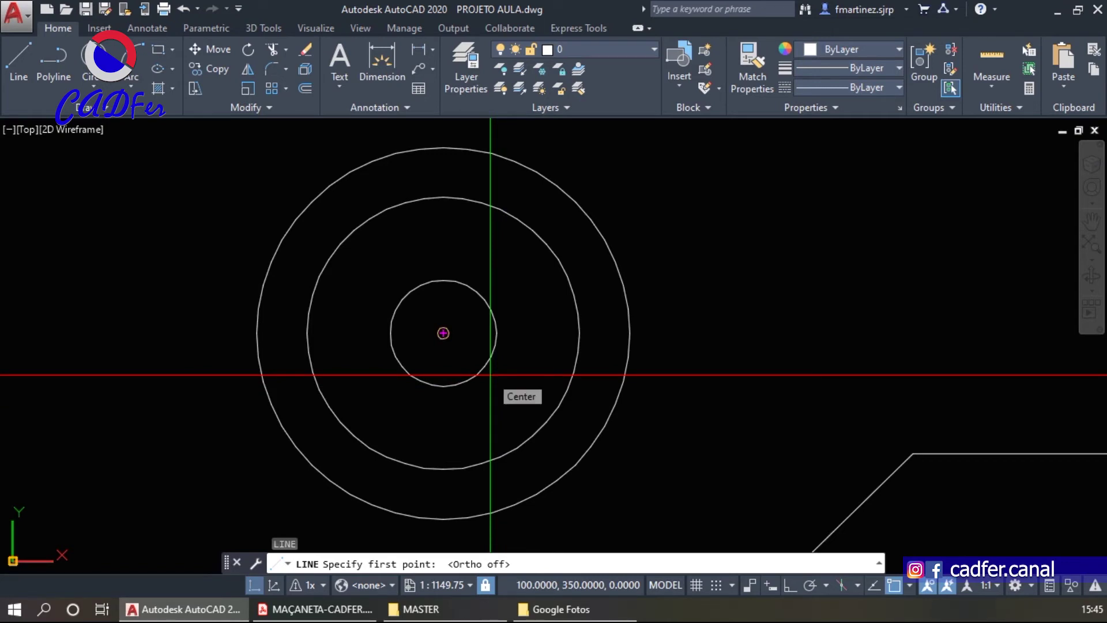
left_click(491, 375)
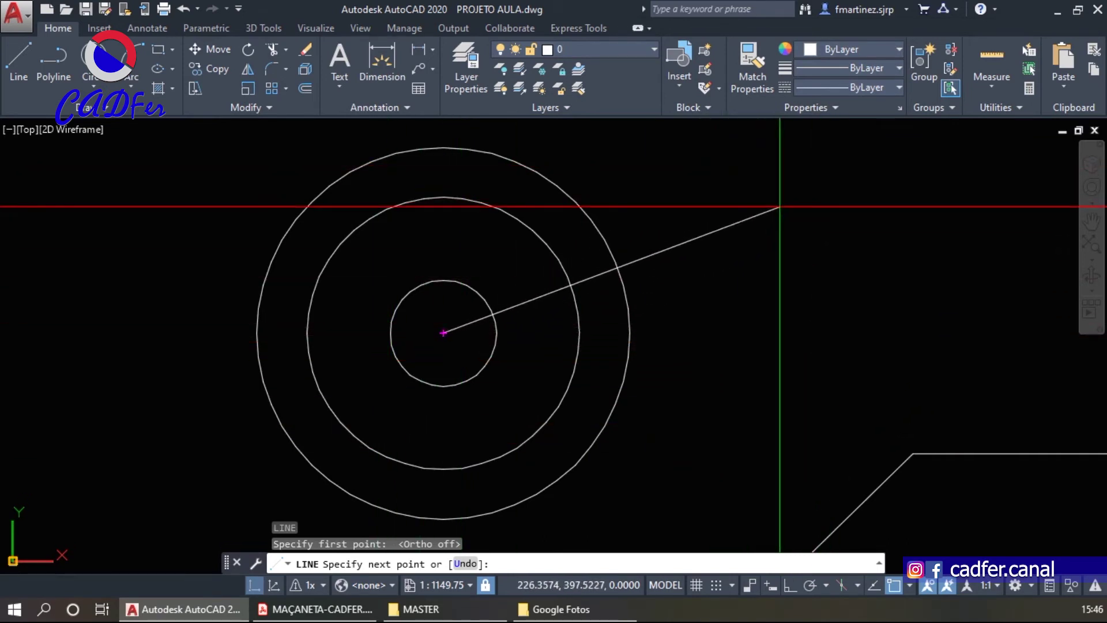
scroll(669, 184, "down", 4)
scroll(709, 191, "up", 2)
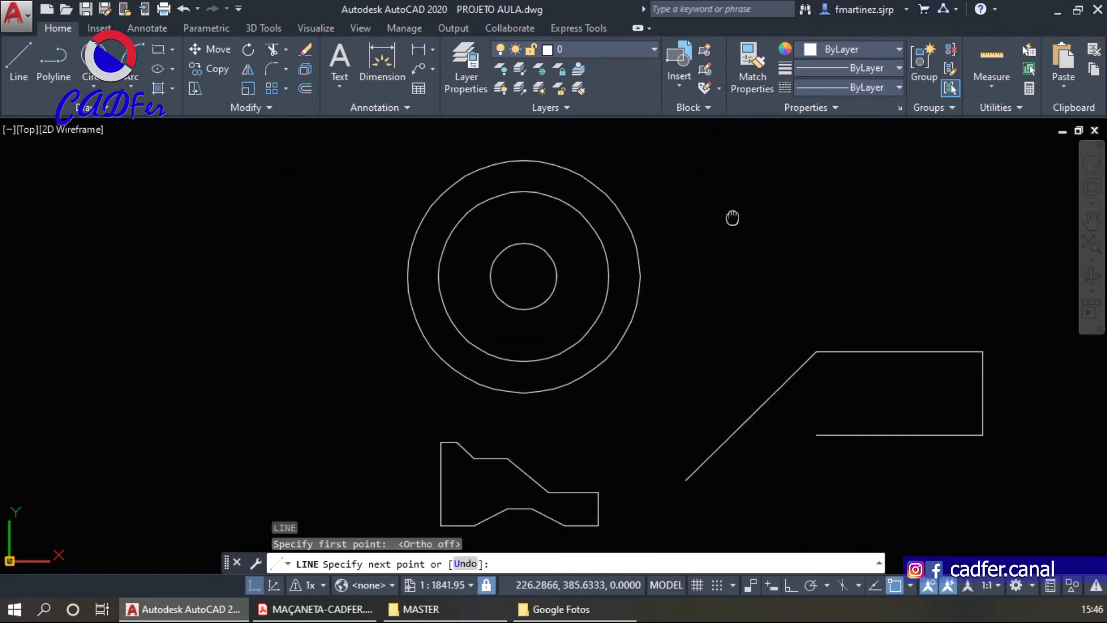
middle_click_drag(731, 217, 511, 163)
scroll(509, 266, "down", 2)
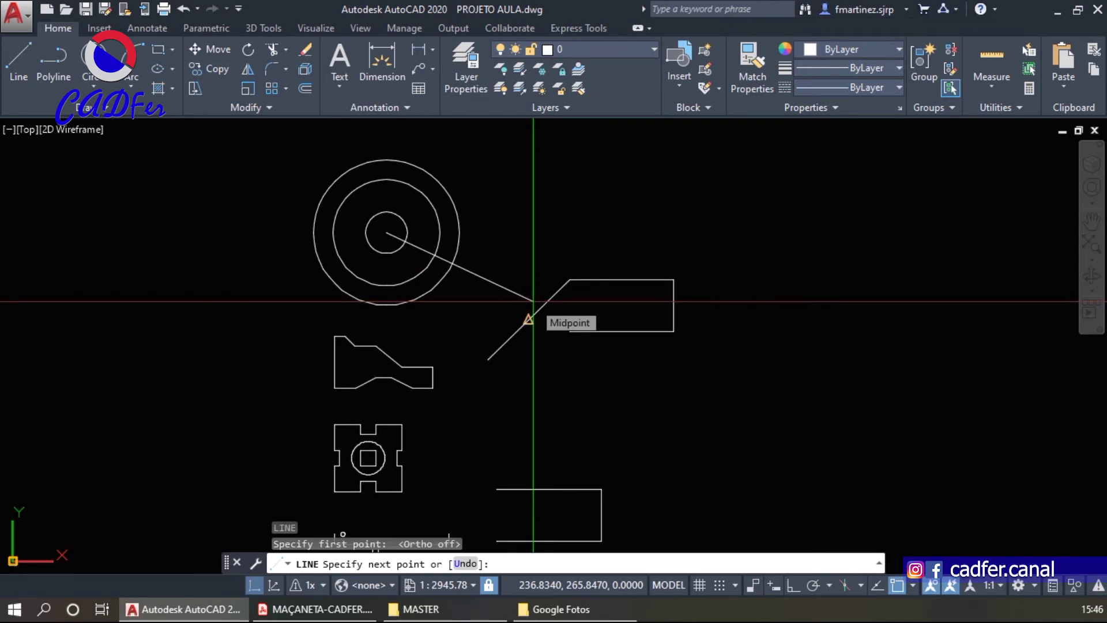
left_click(532, 302)
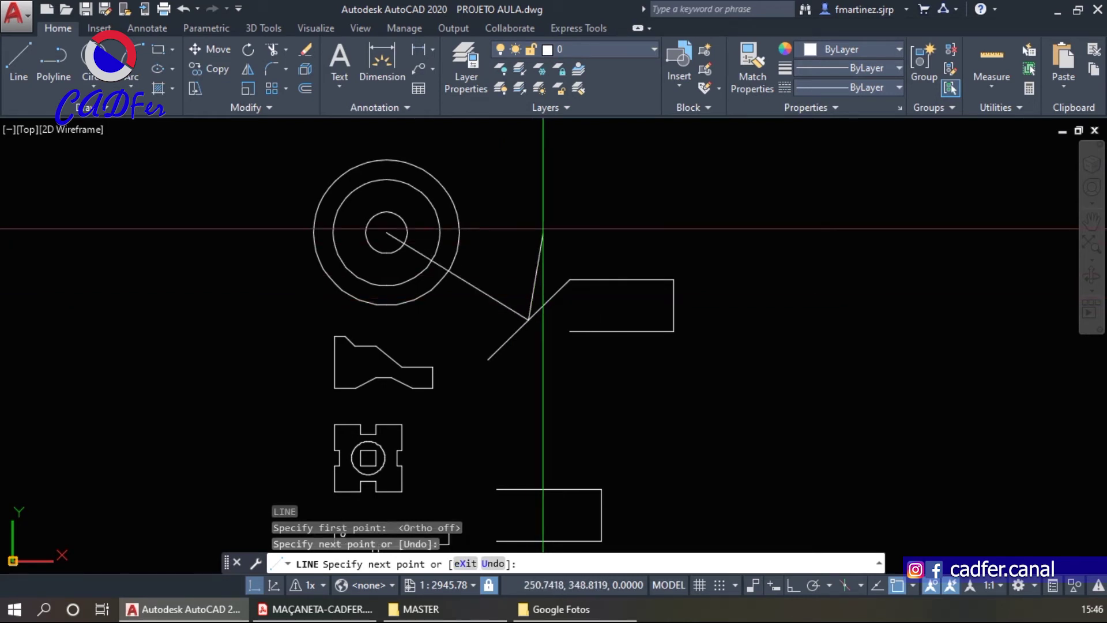
- Finish the center-to-midpoint line, zoom around, and start a new LINE command
key("Return")
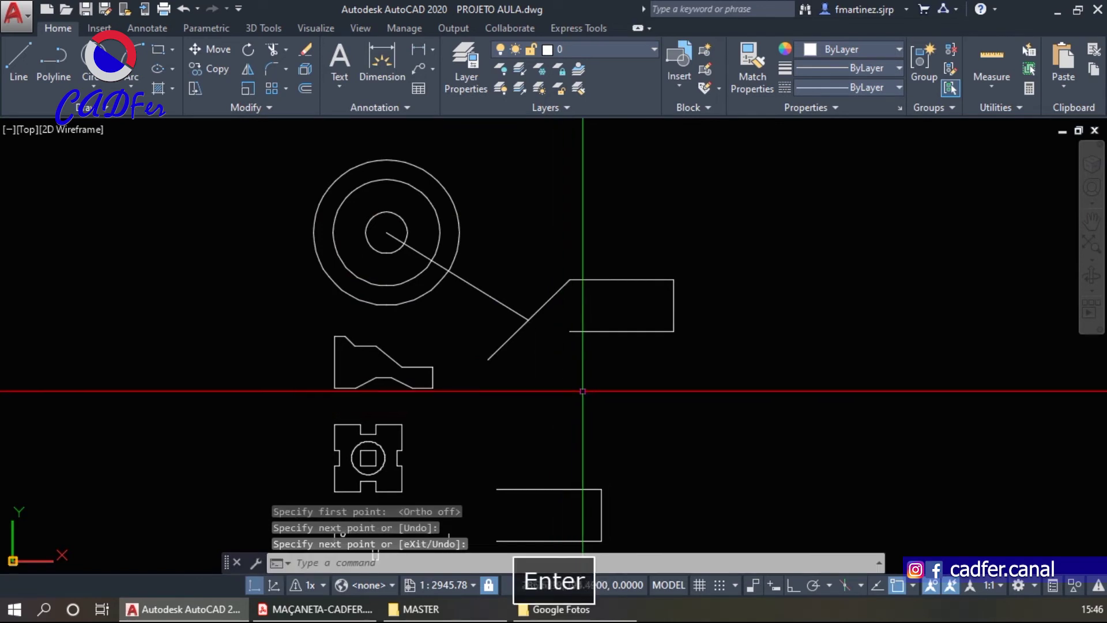
scroll(585, 372, "down", 2)
scroll(513, 311, "up", 4)
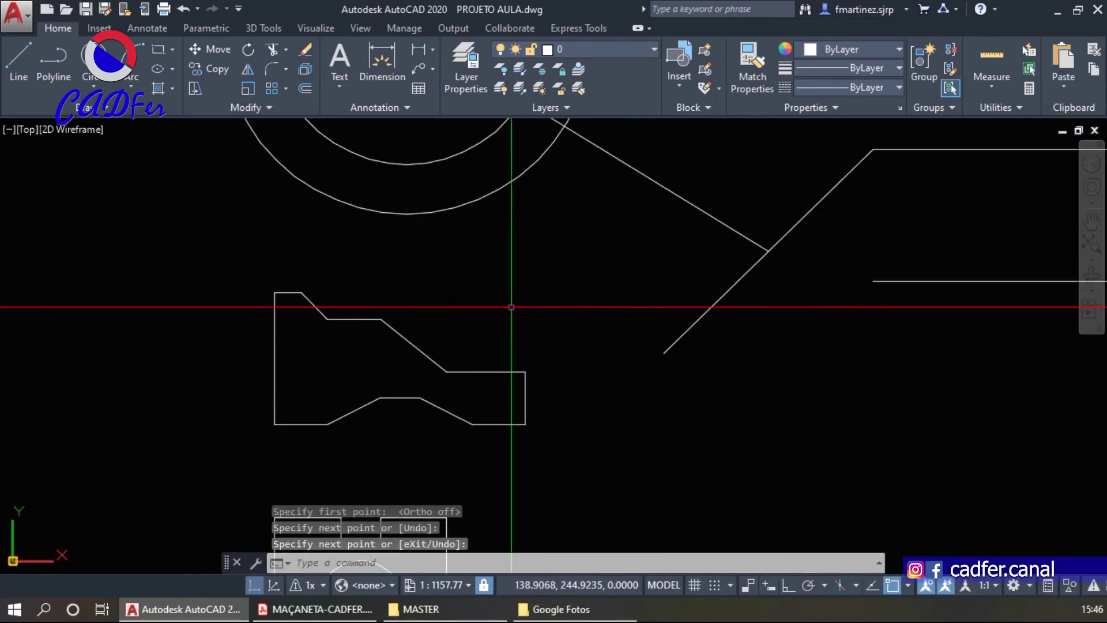
scroll(588, 392, "down", 2)
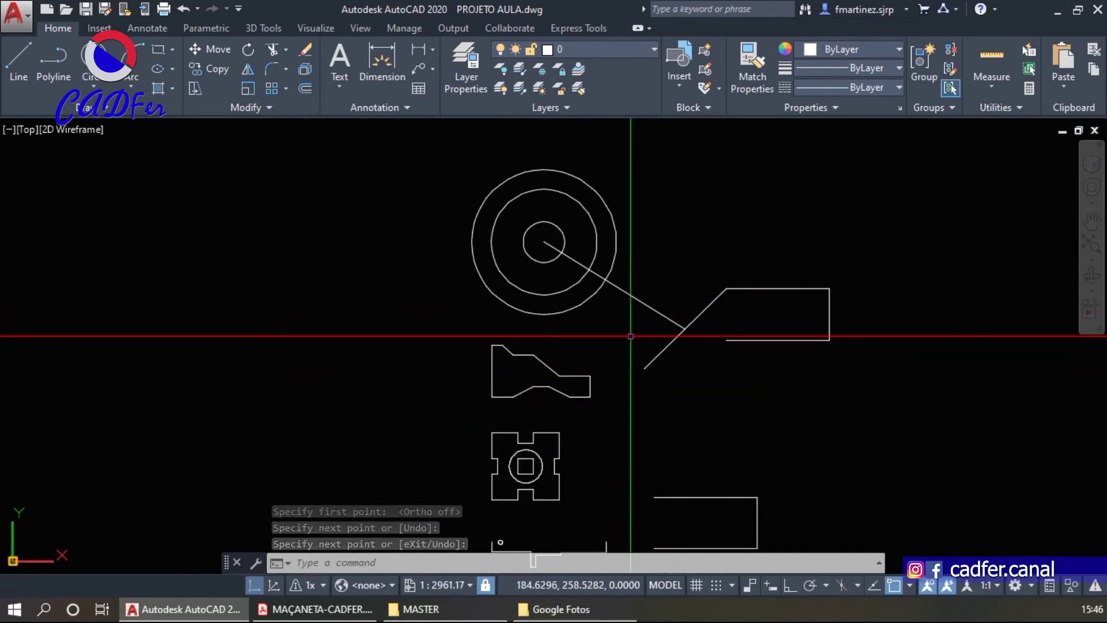
scroll(628, 337, "up", 2)
scroll(668, 383, "up", 3)
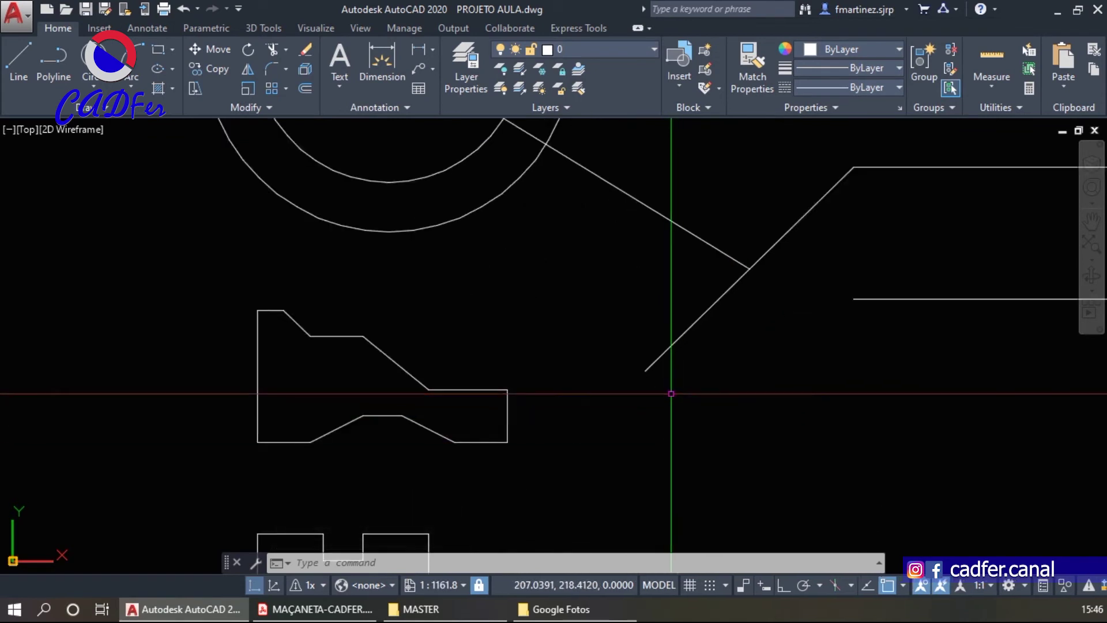
scroll(586, 340, "down", 3)
scroll(642, 286, "up", 2)
scroll(557, 403, "up", 2)
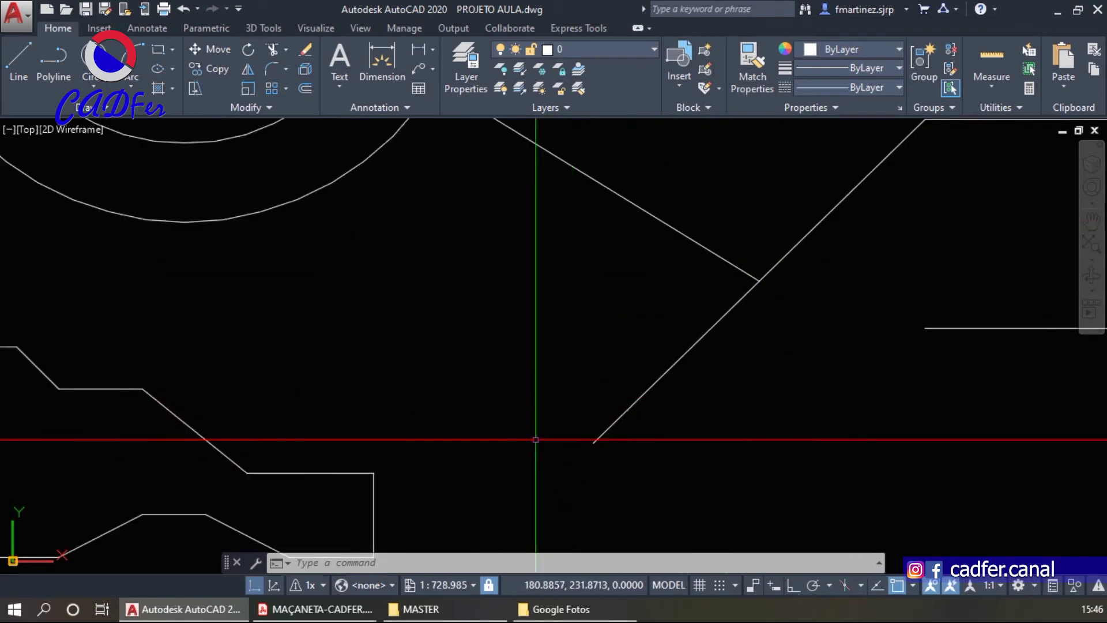
scroll(599, 421, "down", 2)
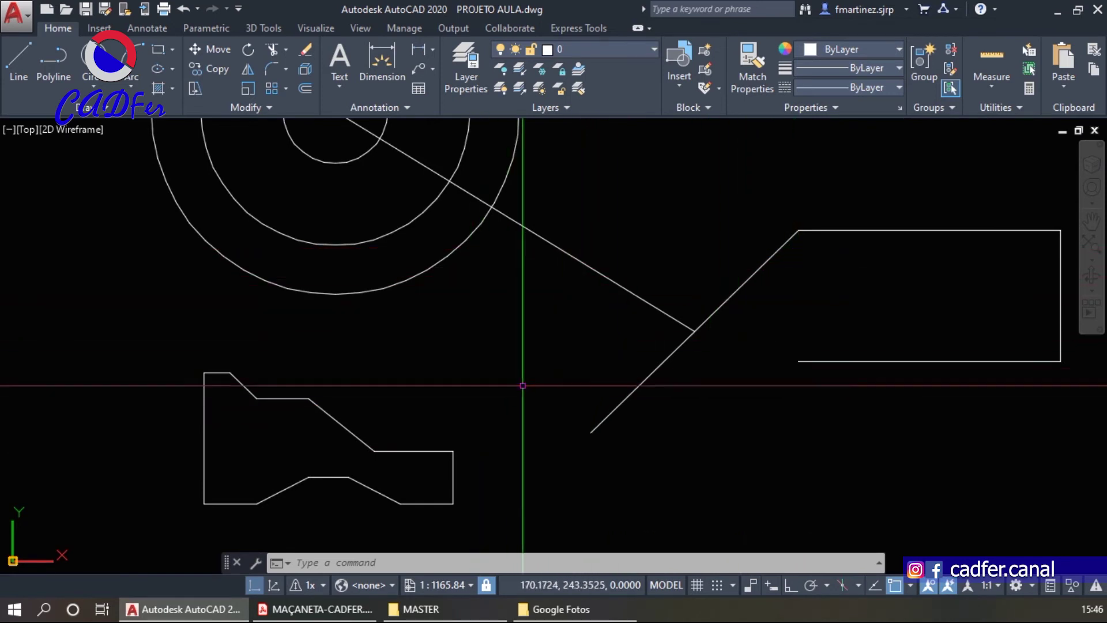
key("Return")
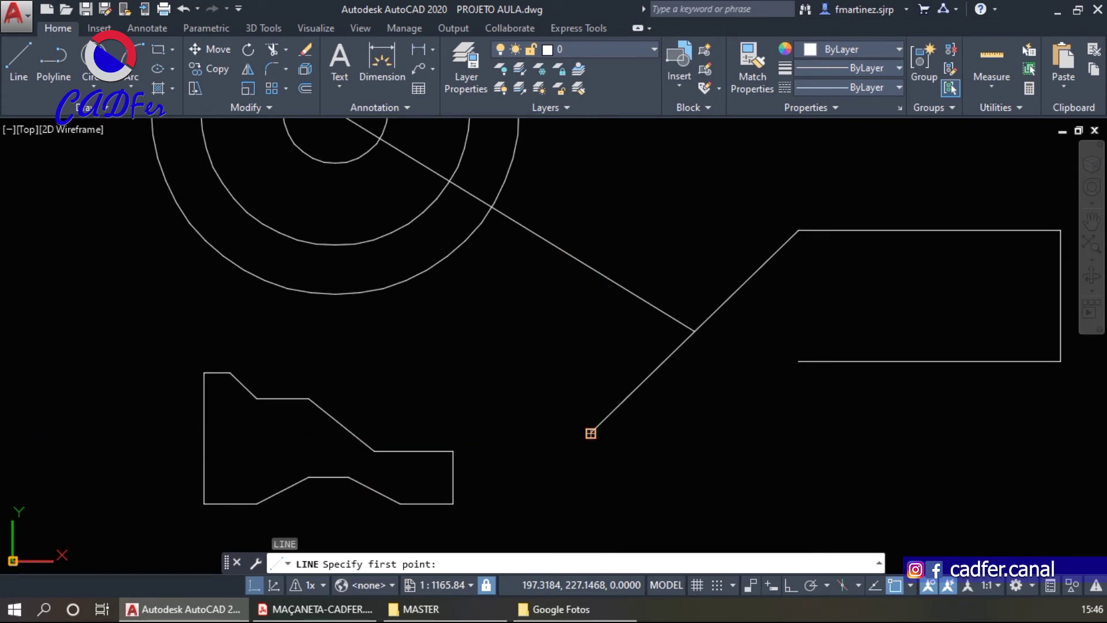
- Start the line at the diagonal edge's lower endpoint, with Ortho turned back on
left_click(590, 433)
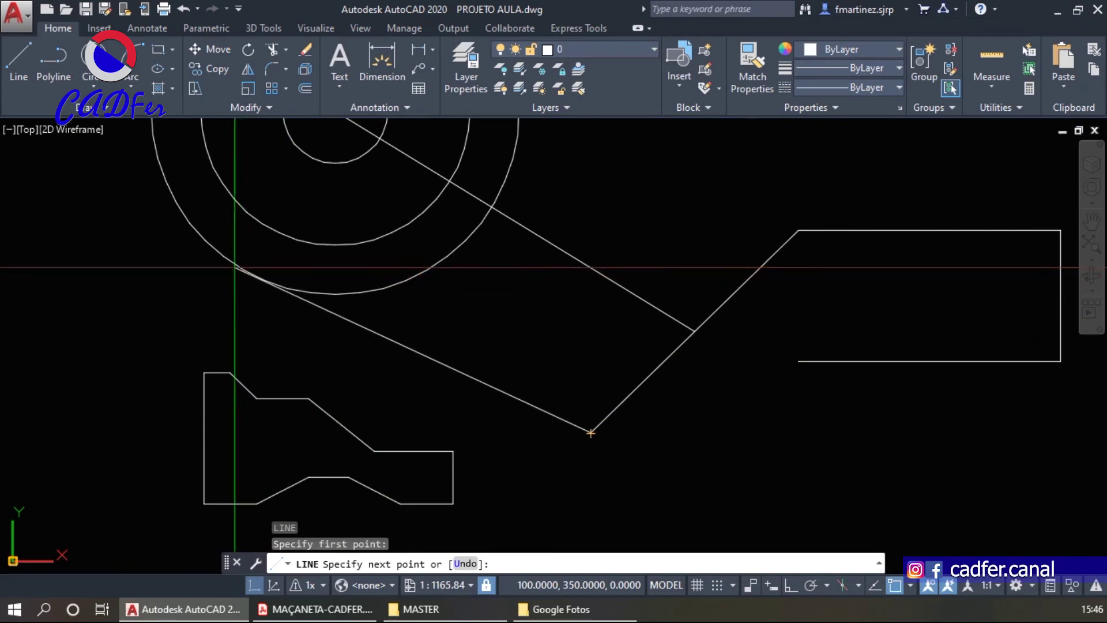
scroll(346, 248, "down", 4)
scroll(413, 309, "up", 1)
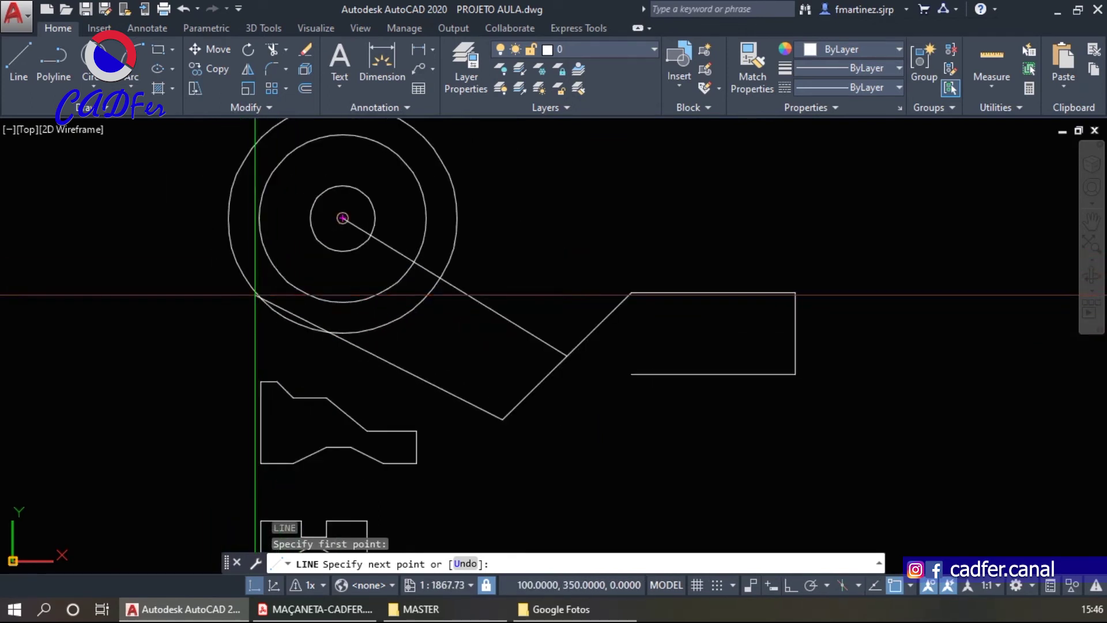
scroll(413, 309, "up", 1)
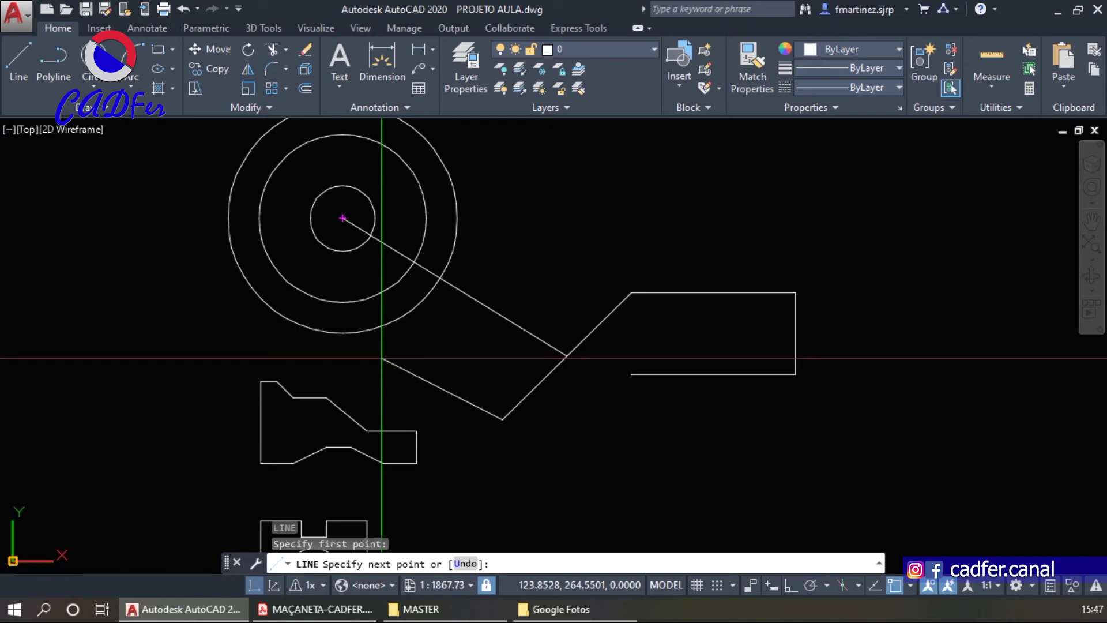
key("F8")
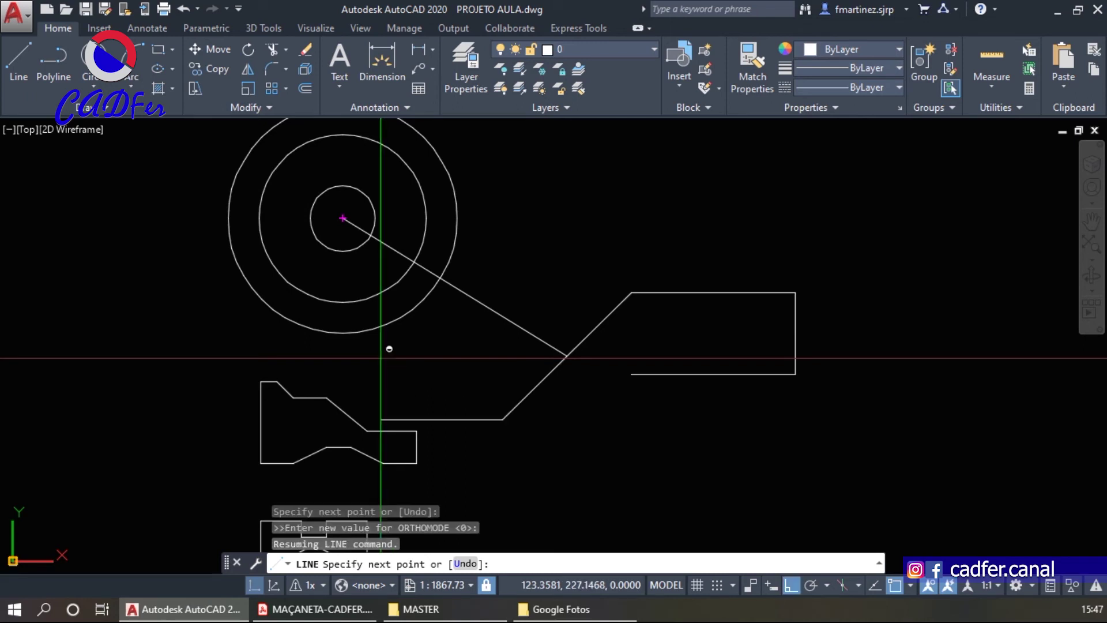
- End the line at a Tangent snap point on the outer circle
right_click(381, 358, "shift")
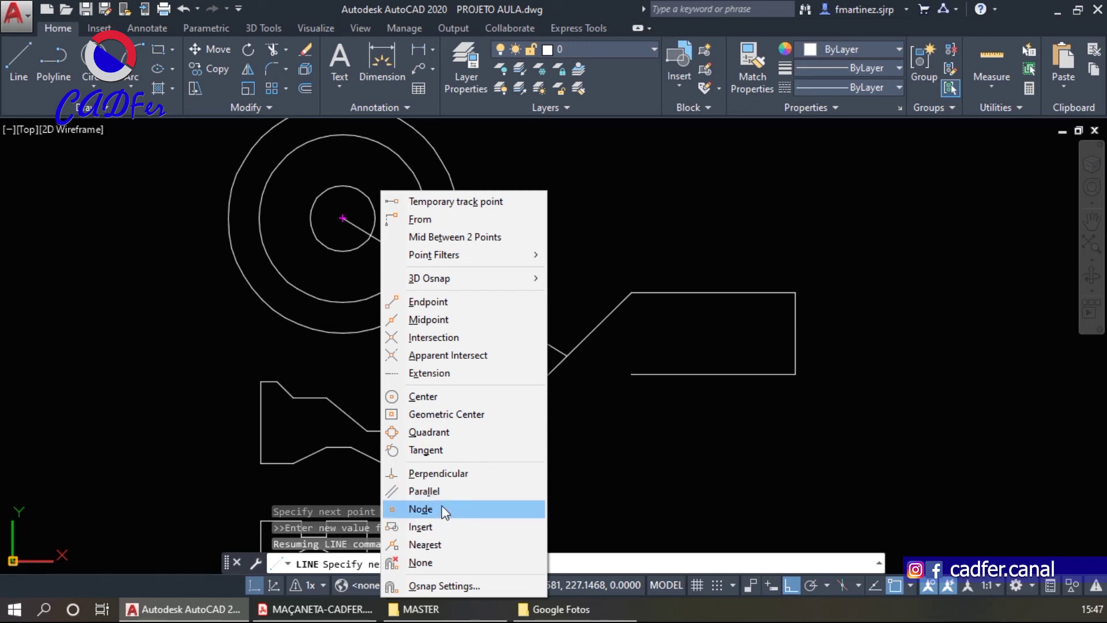
left_click(427, 450)
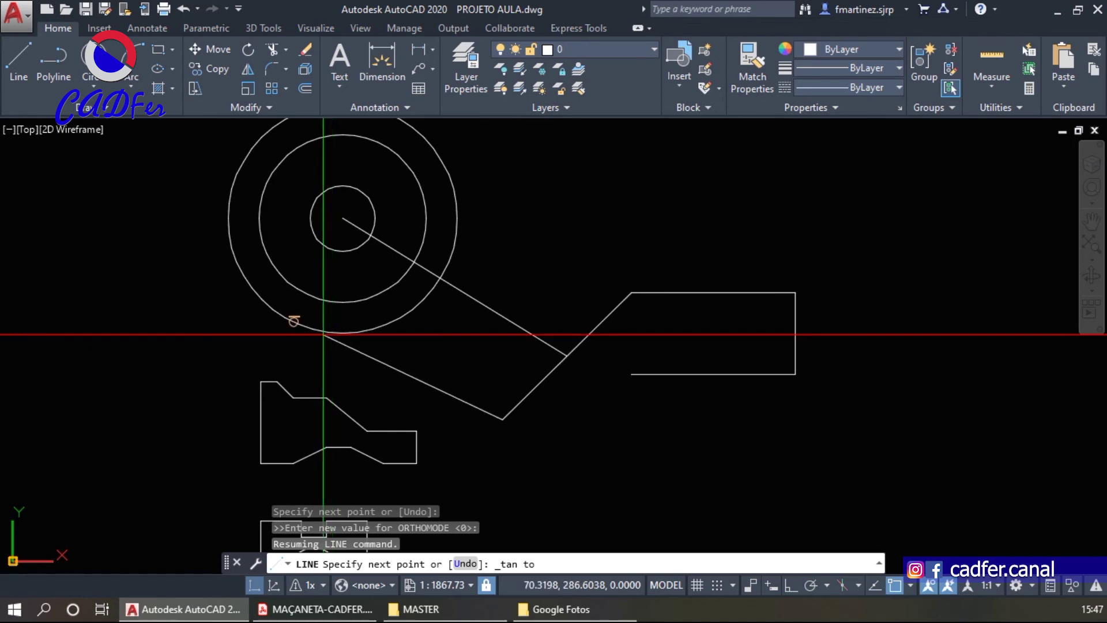
left_click(297, 323)
- Finish the LINE command, leaving the tangent line in place
key("Return")
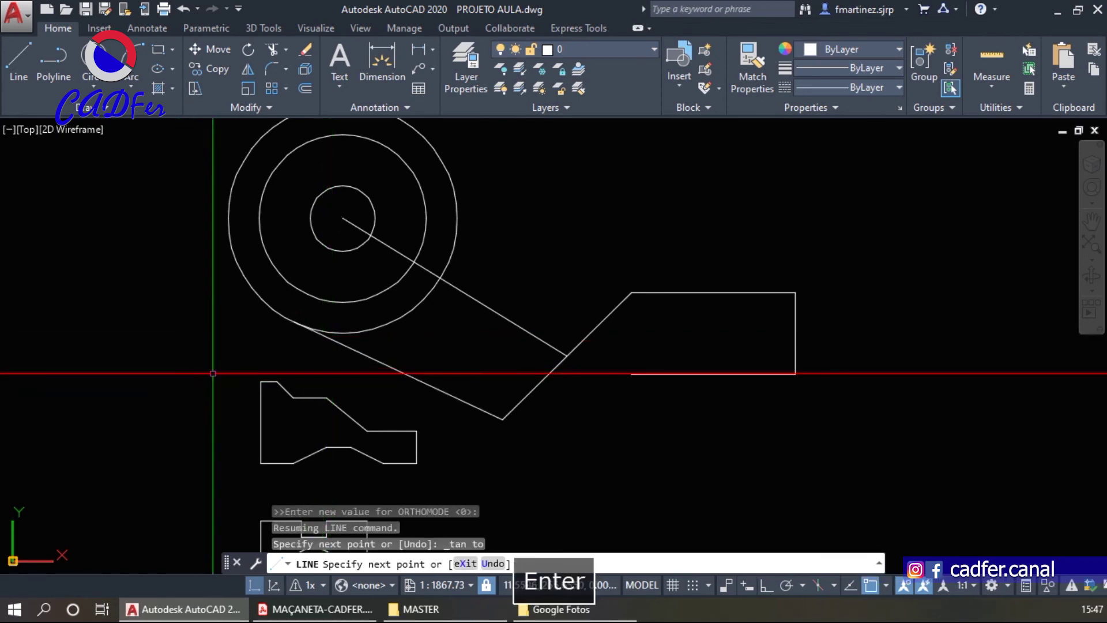